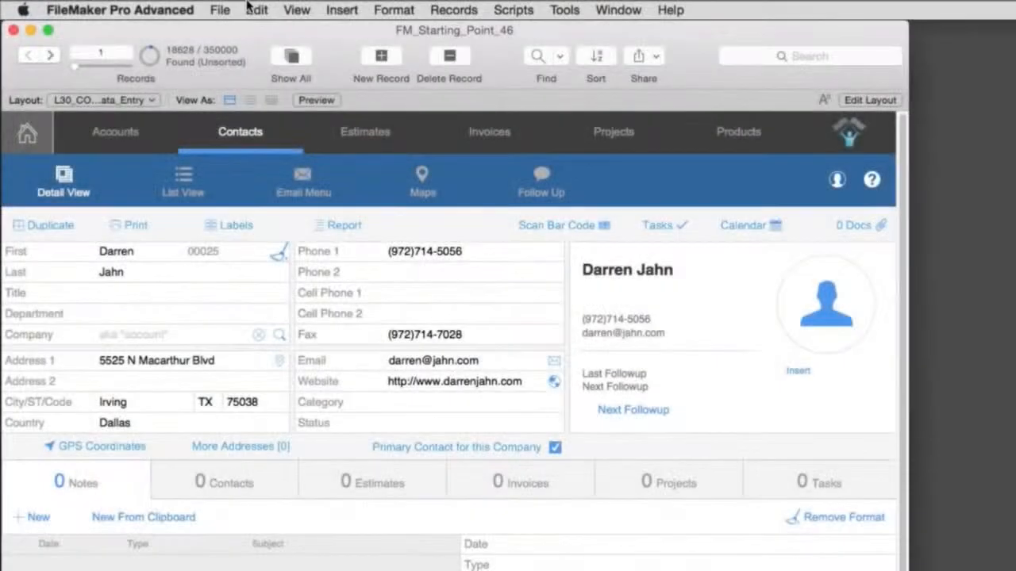
left_click(226, 10)
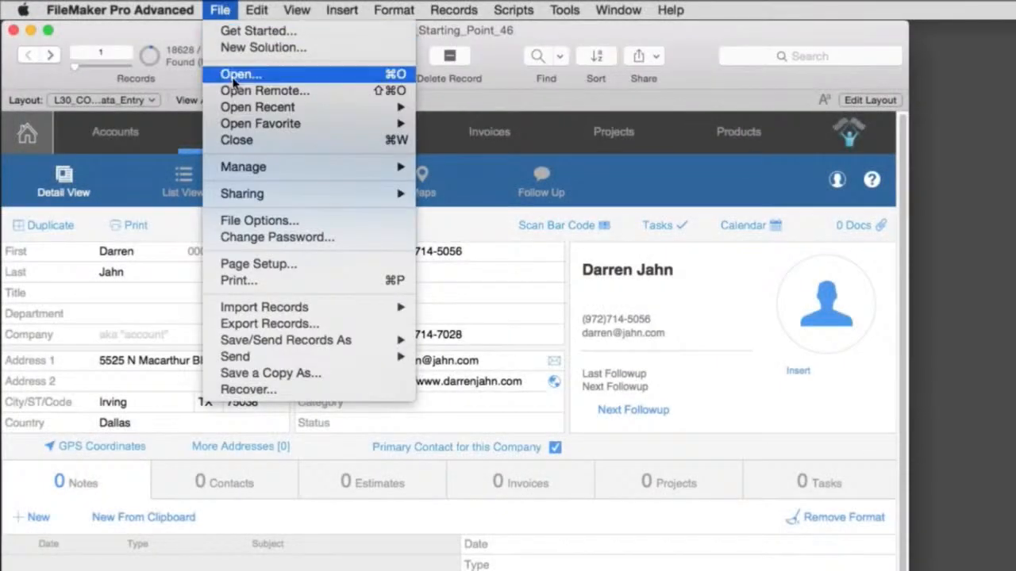
mouse_move(410, 343)
left_click(448, 357)
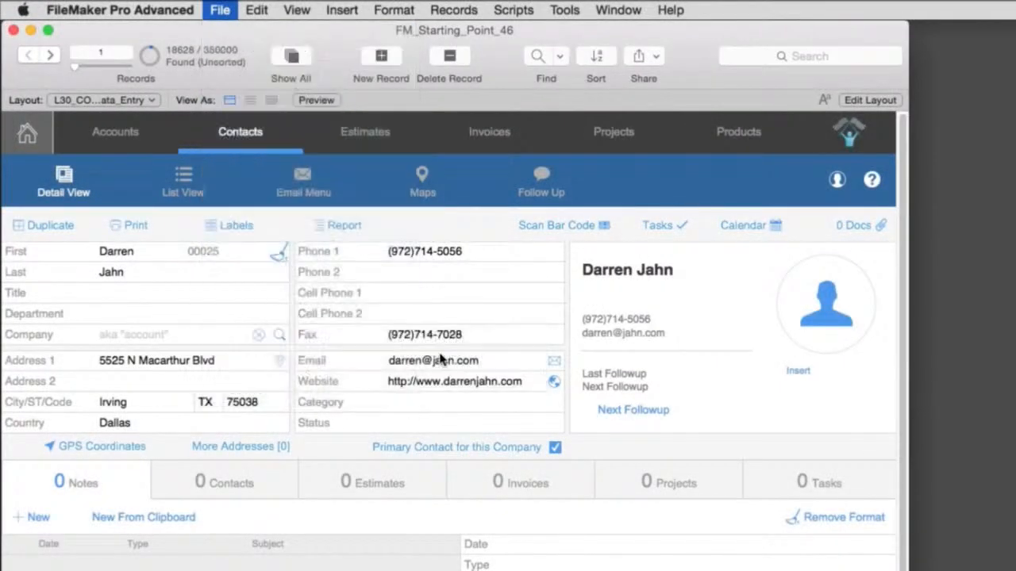
left_click_drag(630, 204, 468, 233)
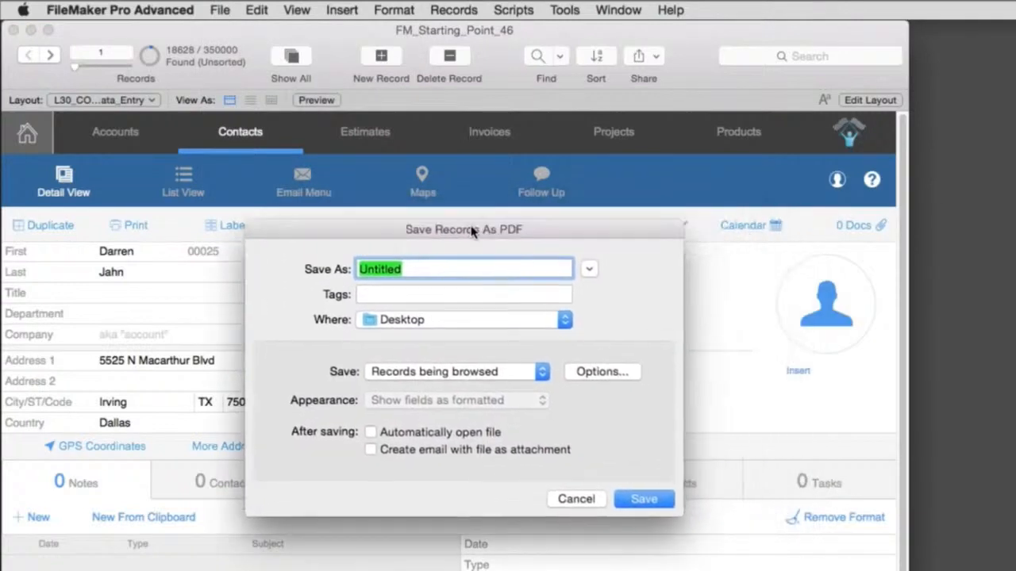
type("Con")
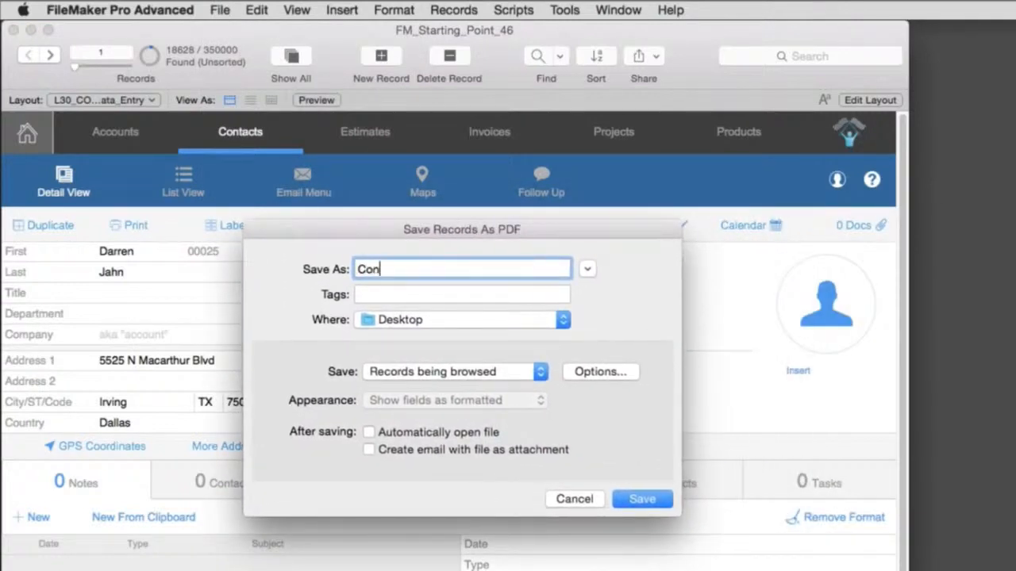
type("tact Records")
left_click(490, 371)
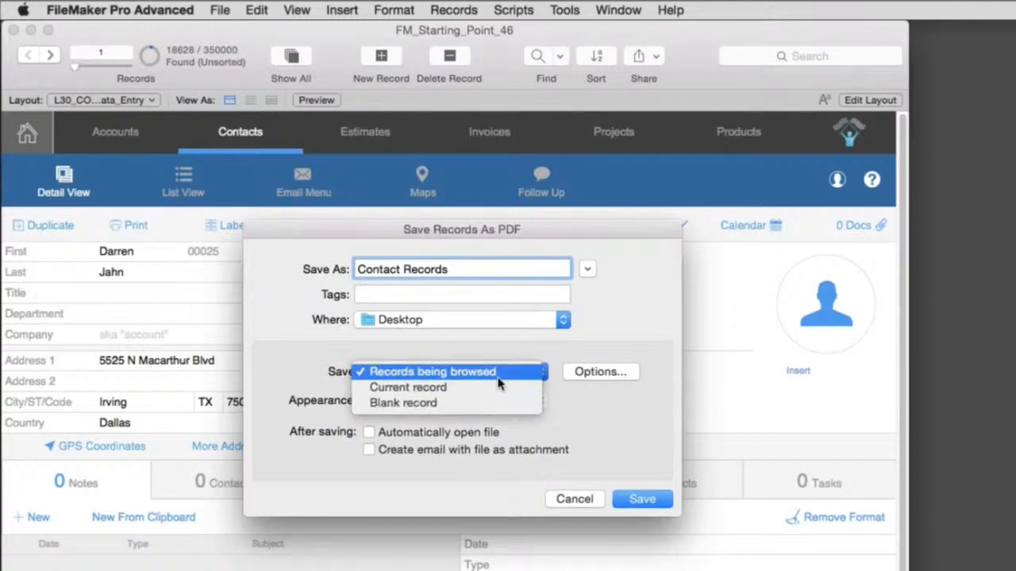
left_click(499, 378)
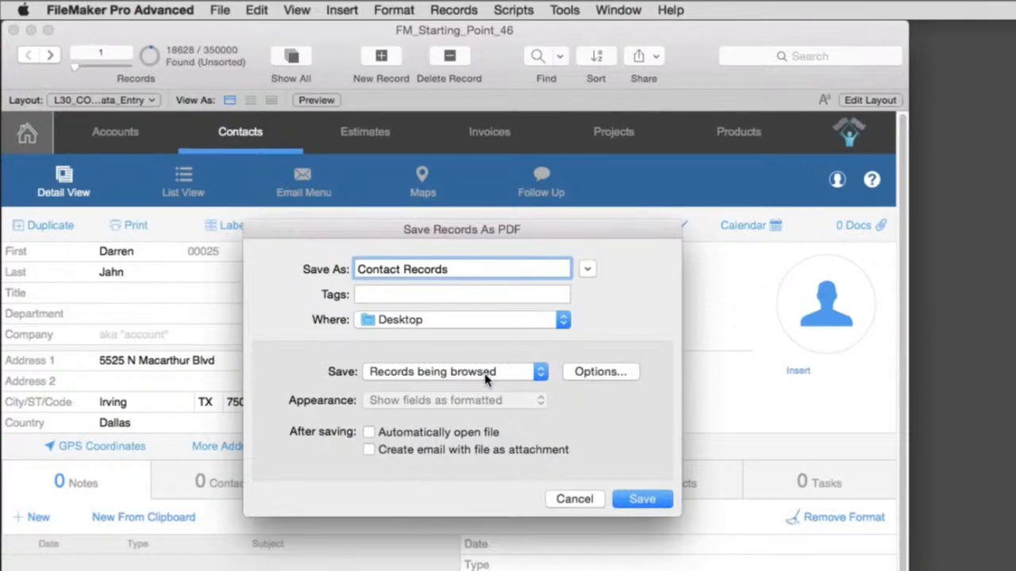
left_click(575, 500)
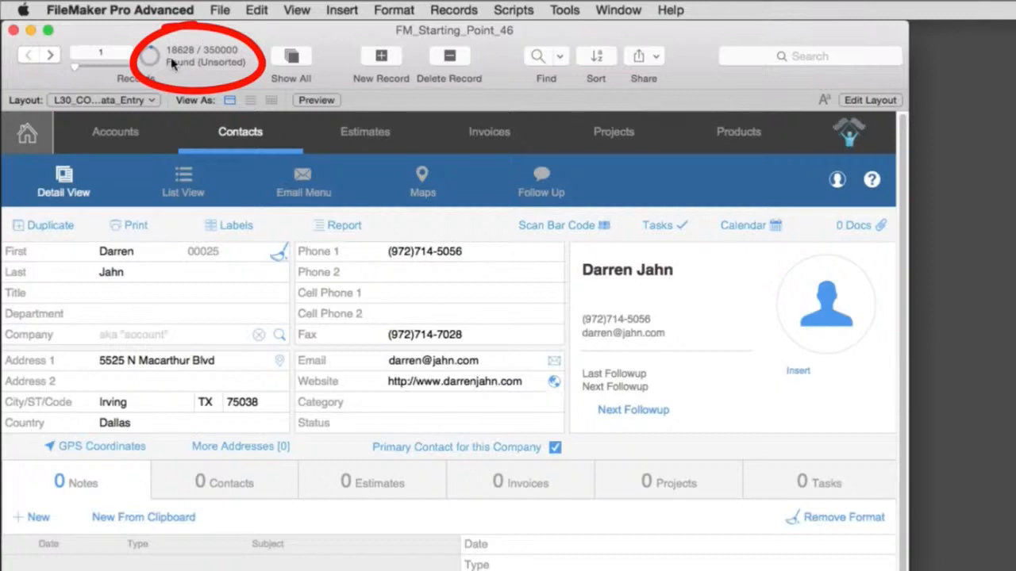
- Start exporting the found contact records to a desktop file named "export of Texas"
left_click(219, 10)
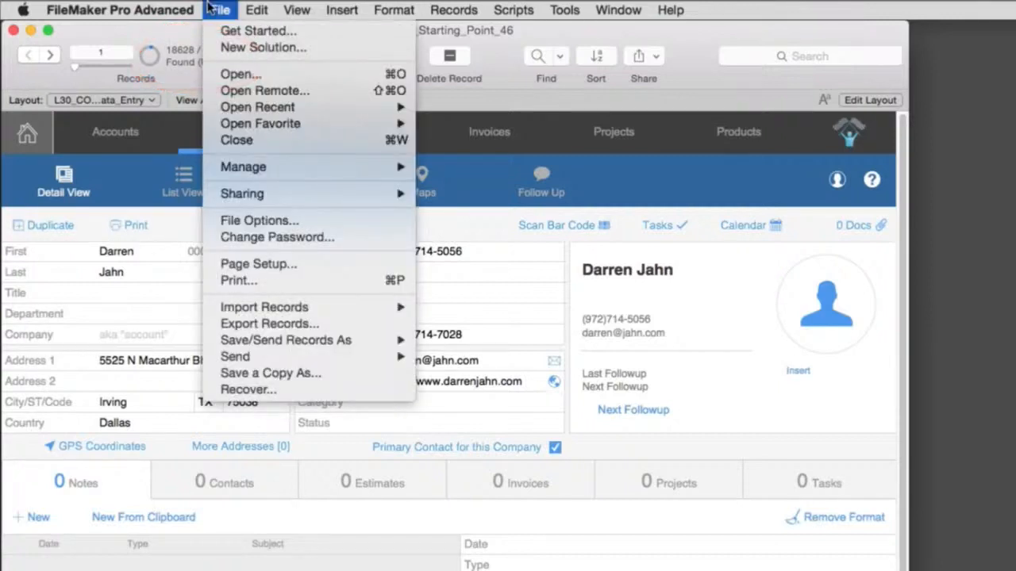
left_click(345, 324)
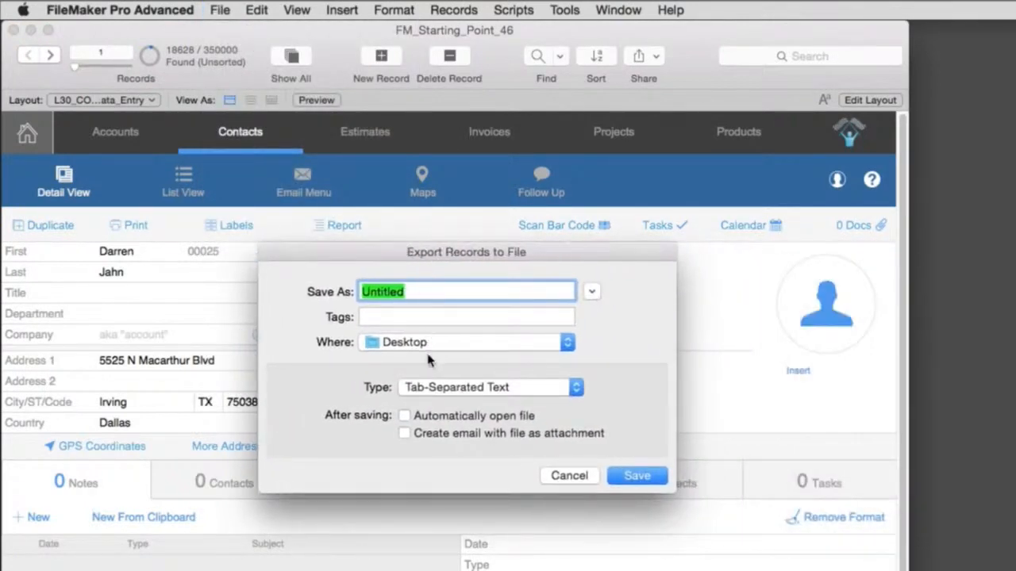
type("export ")
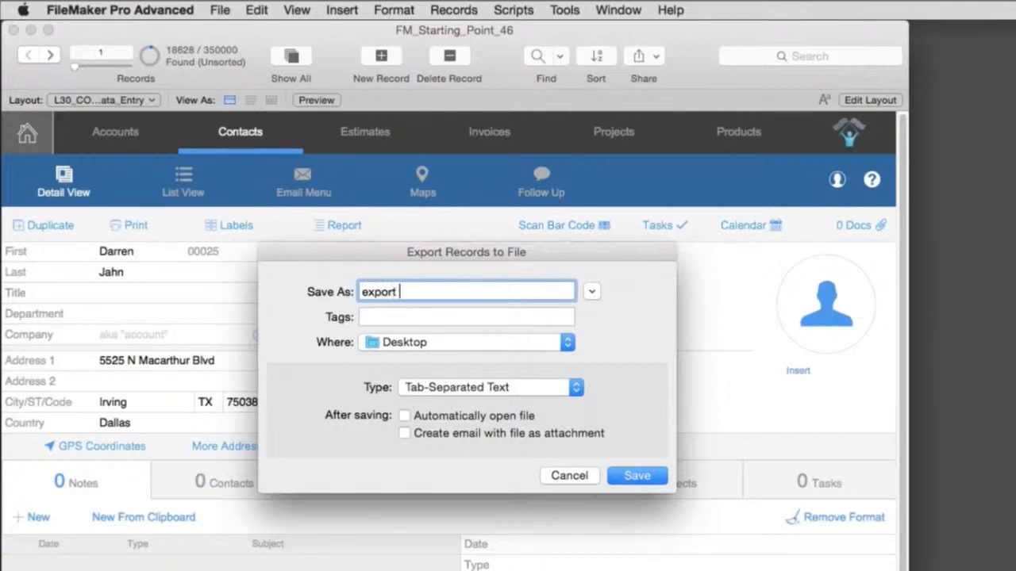
type("of Texas")
- Save the export as Excel Workbooks (.xlsx) named "export of Texas.xlsx", opening automatically after saving, and accept the default Excel options
left_click(509, 387)
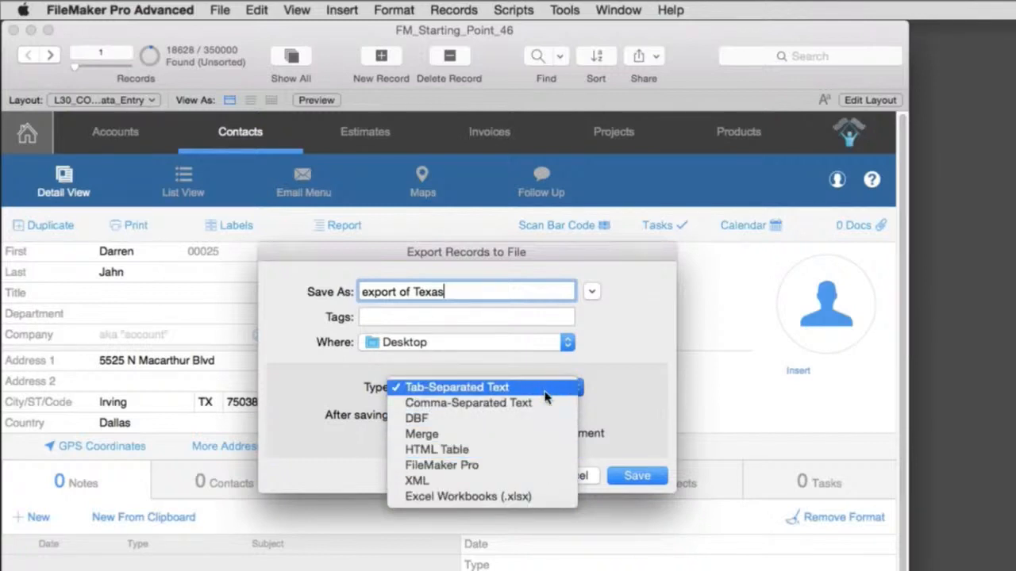
left_click(536, 497)
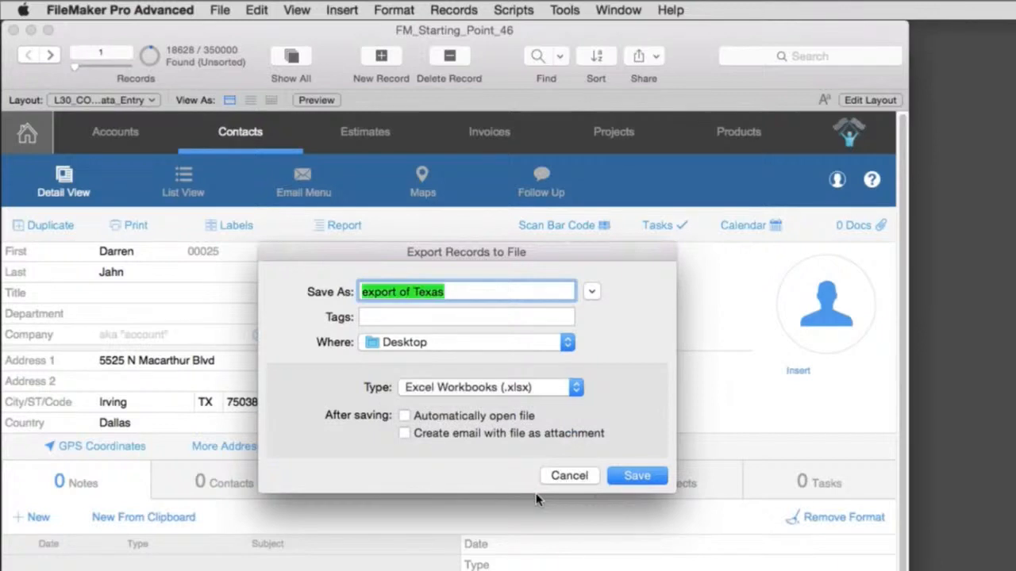
left_click(406, 417)
key("Right")
type(".xl")
type("x")
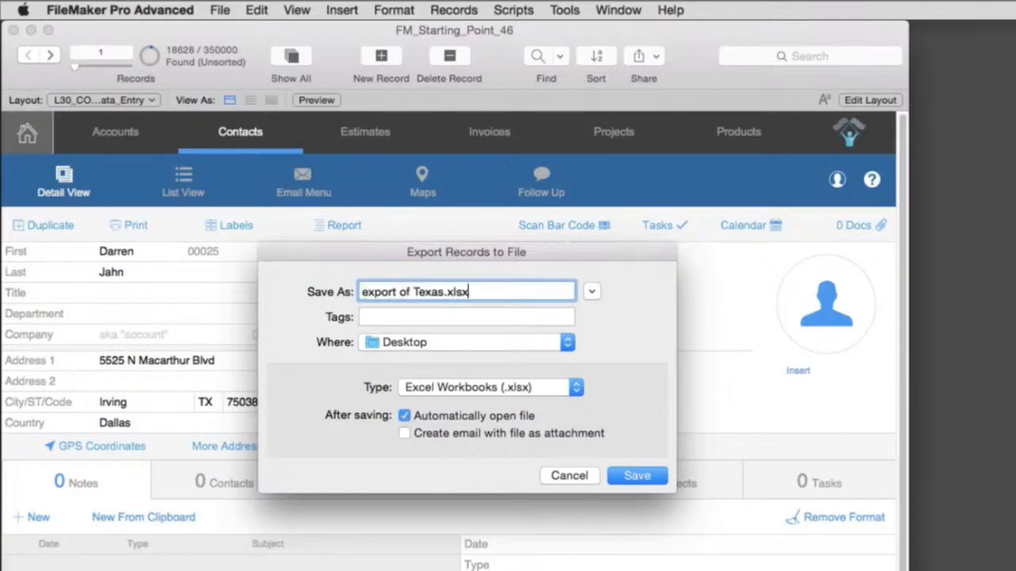
key("Return")
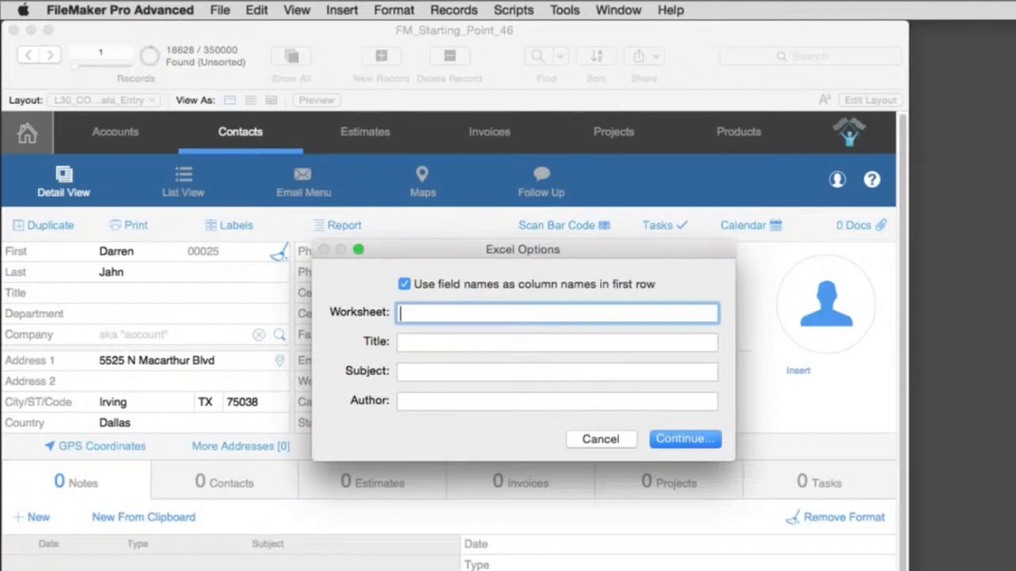
key("Return")
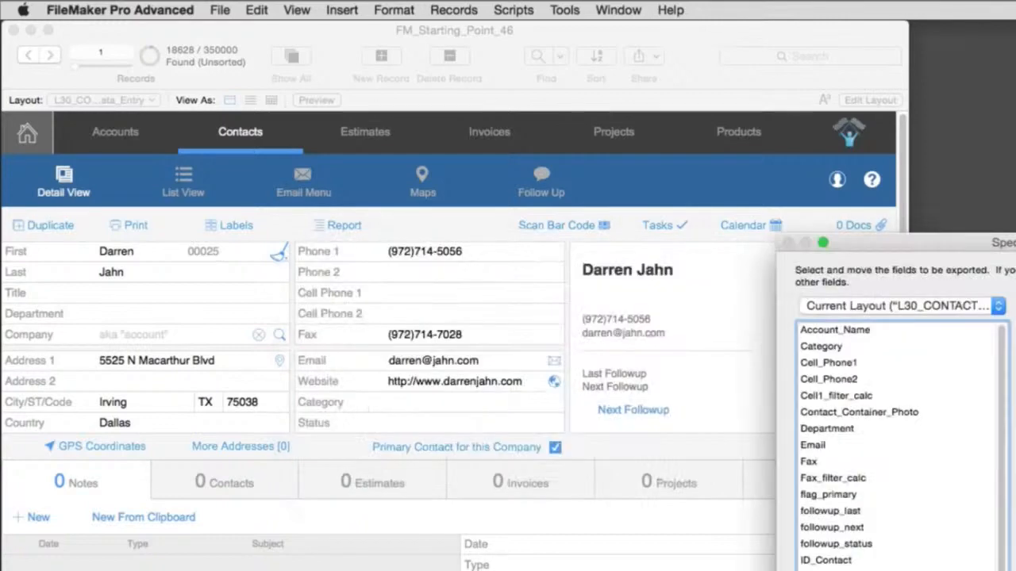
- Review the fields available for export from the current layout, L30_CONTACTS_Data_Entry
left_click_drag(920, 243, 269, 31)
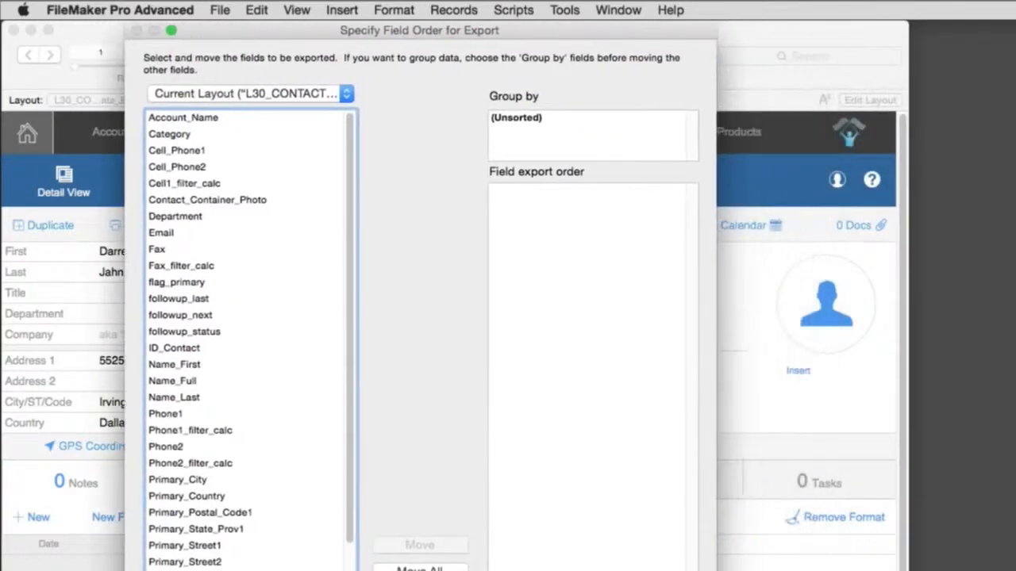
left_click(301, 93)
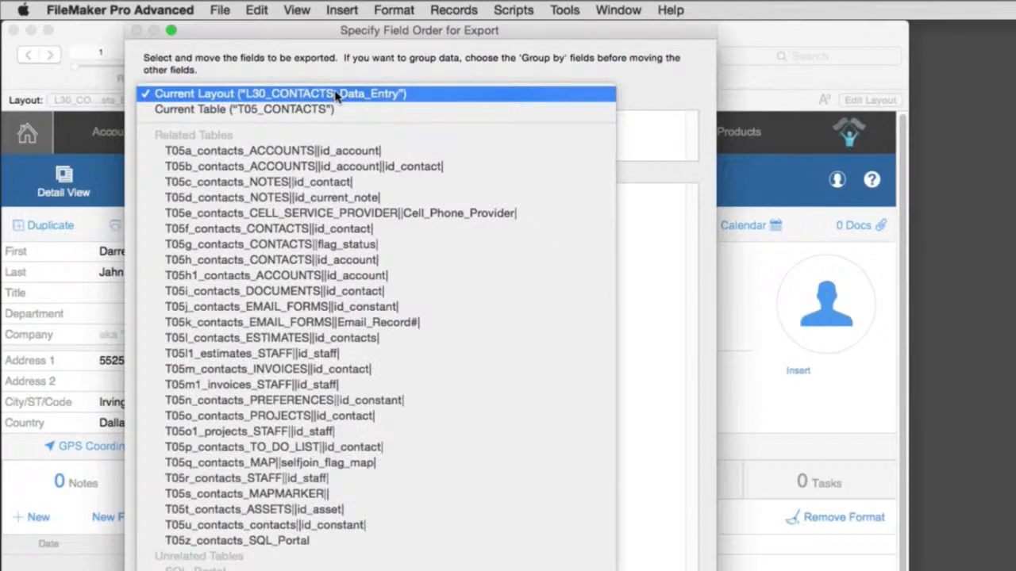
left_click(337, 94)
scroll(294, 477, "down", 3)
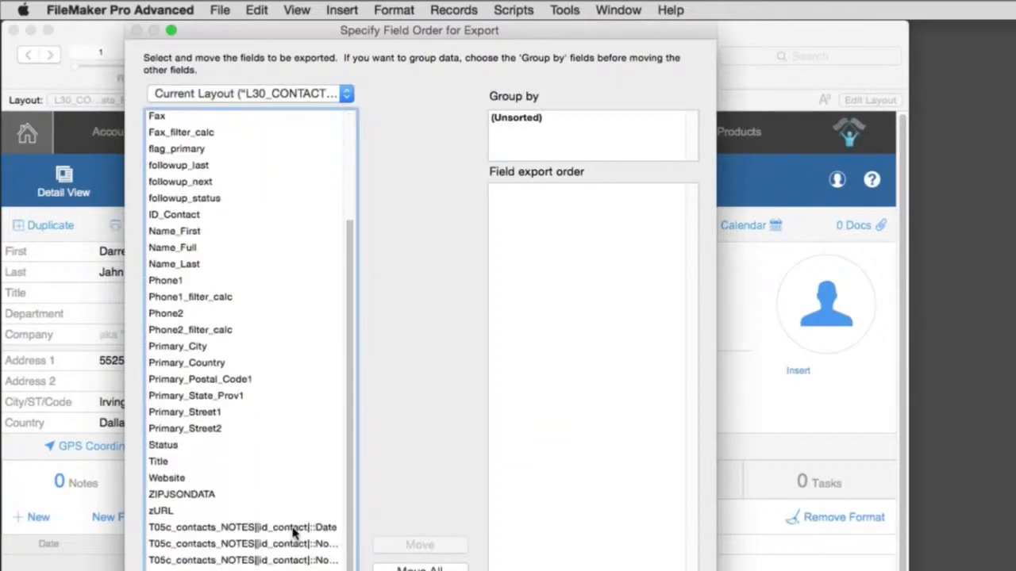
scroll(293, 534, "up", 3)
scroll(294, 533, "down", 3)
scroll(294, 533, "up", 3)
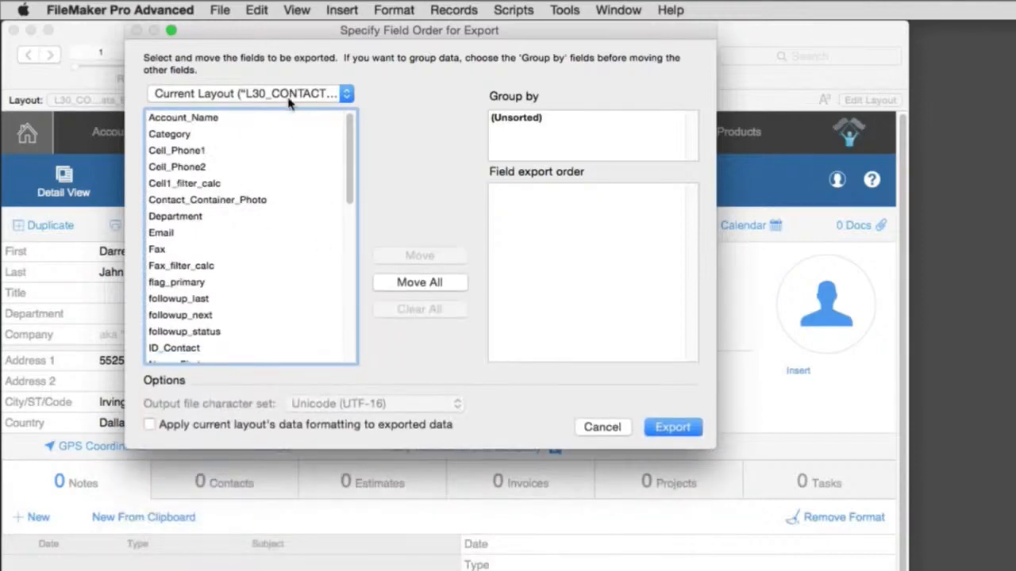
- Browse the exportable fields of the current table T05_CONTACTS, and return to the current layout's field list
left_click(290, 93)
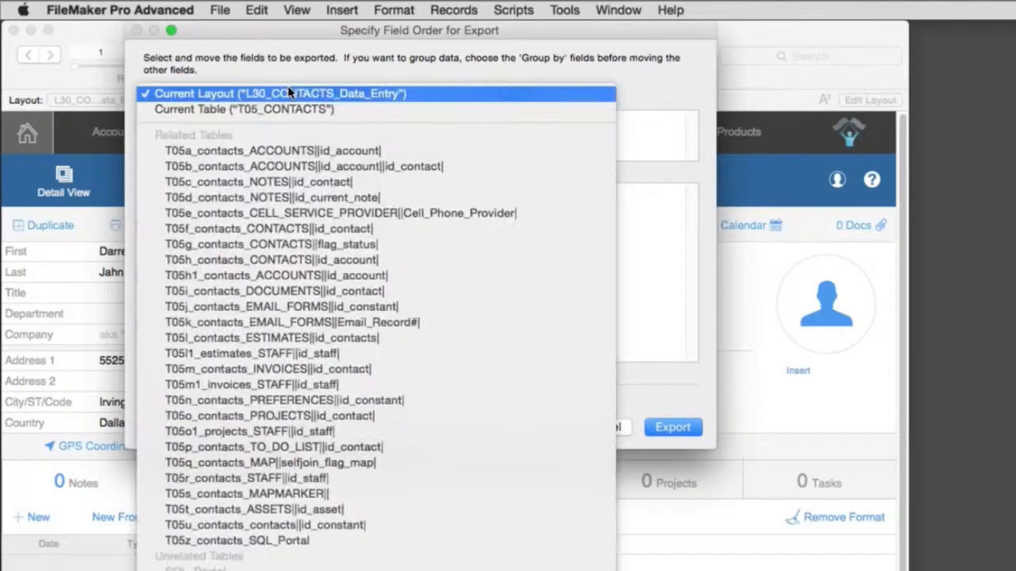
left_click(297, 108)
scroll(268, 222, "down", 5)
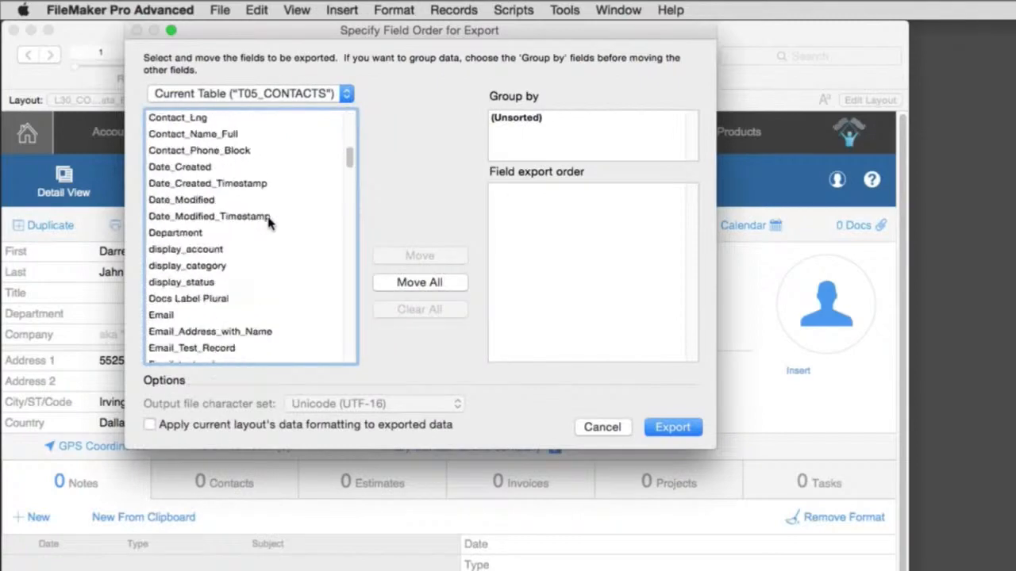
scroll(268, 222, "down", 15)
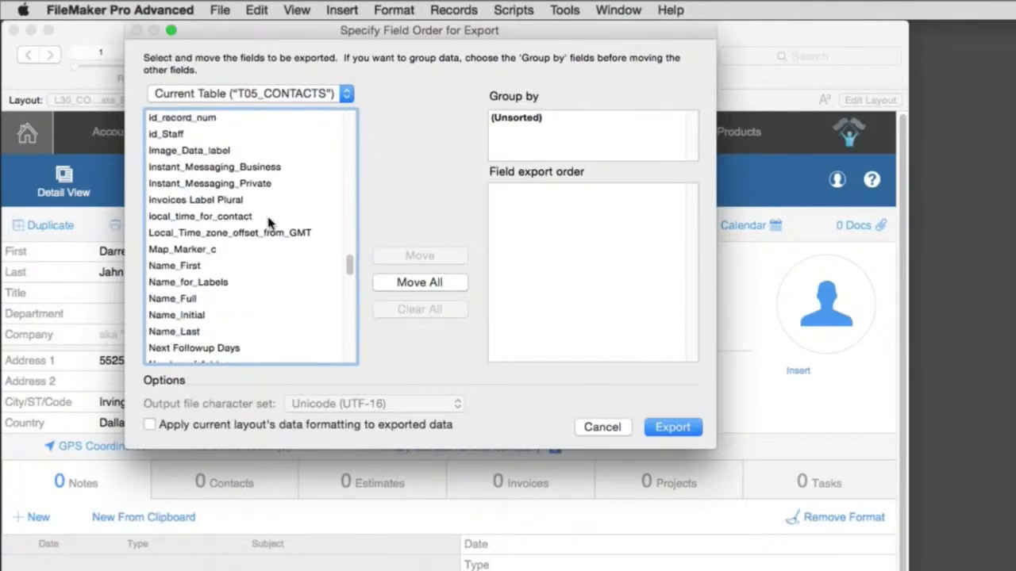
left_click(278, 96)
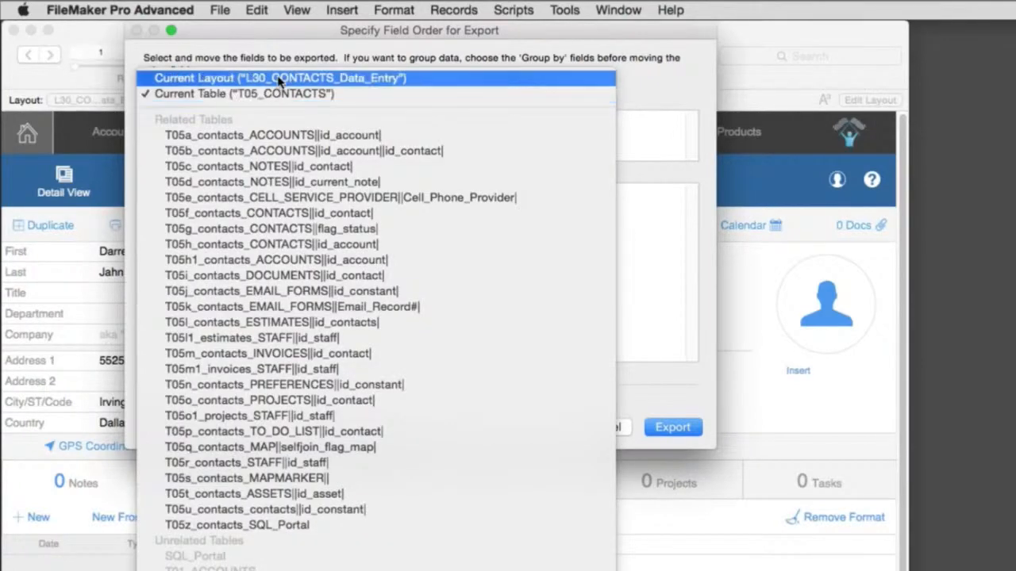
left_click(277, 80)
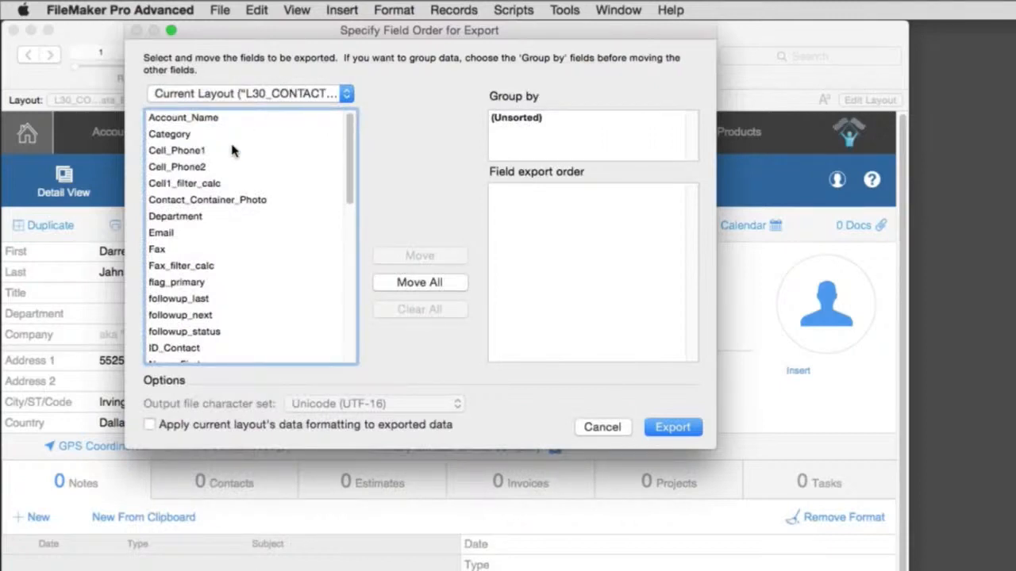
- Add Name_First, Name_Last and Phone1 to the field export order and run the export
scroll(228, 208, "down", 8)
scroll(229, 213, "up", 3)
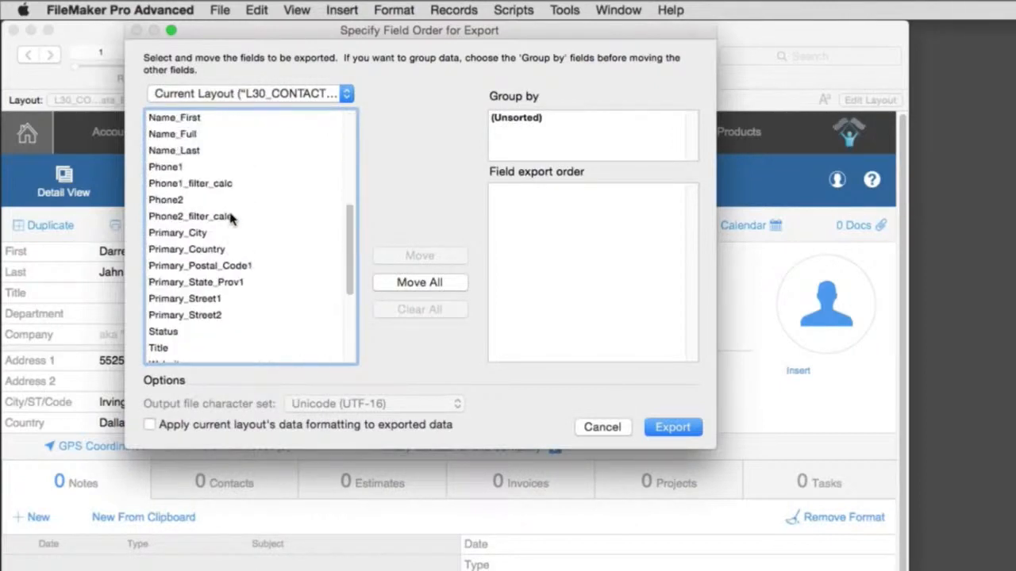
scroll(230, 218, "up", 3)
double_click(215, 169)
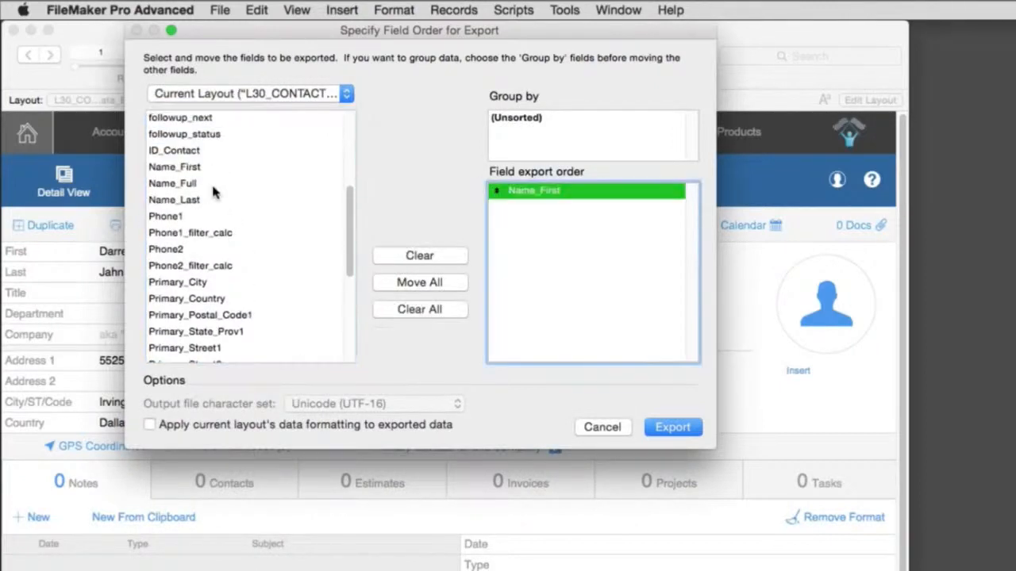
double_click(210, 201)
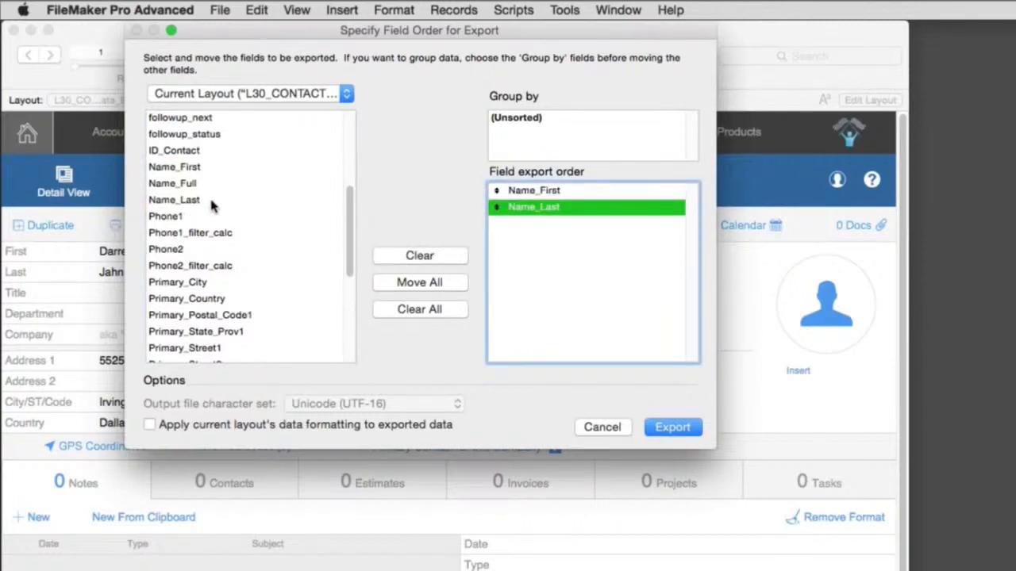
double_click(213, 217)
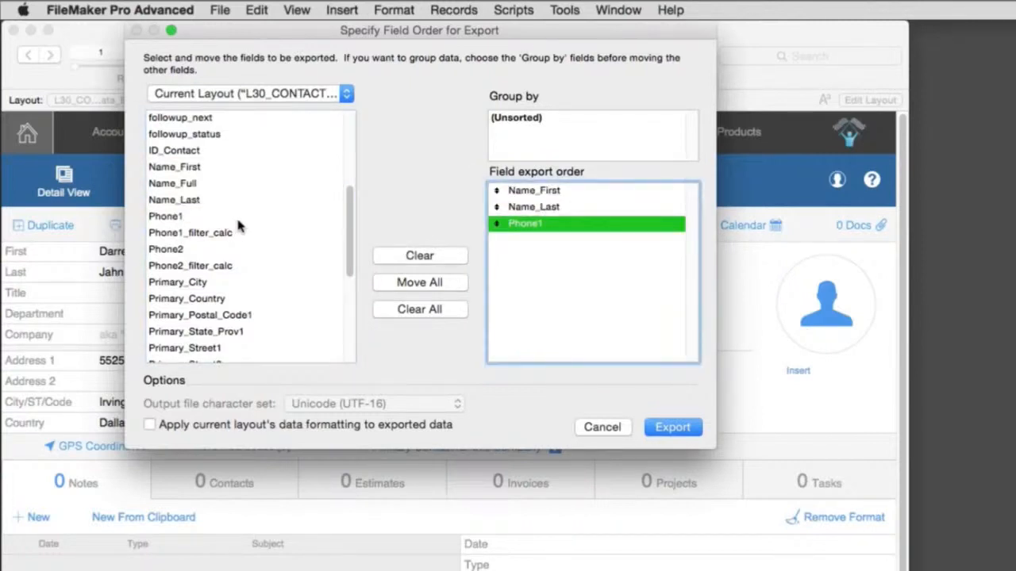
left_click(677, 428)
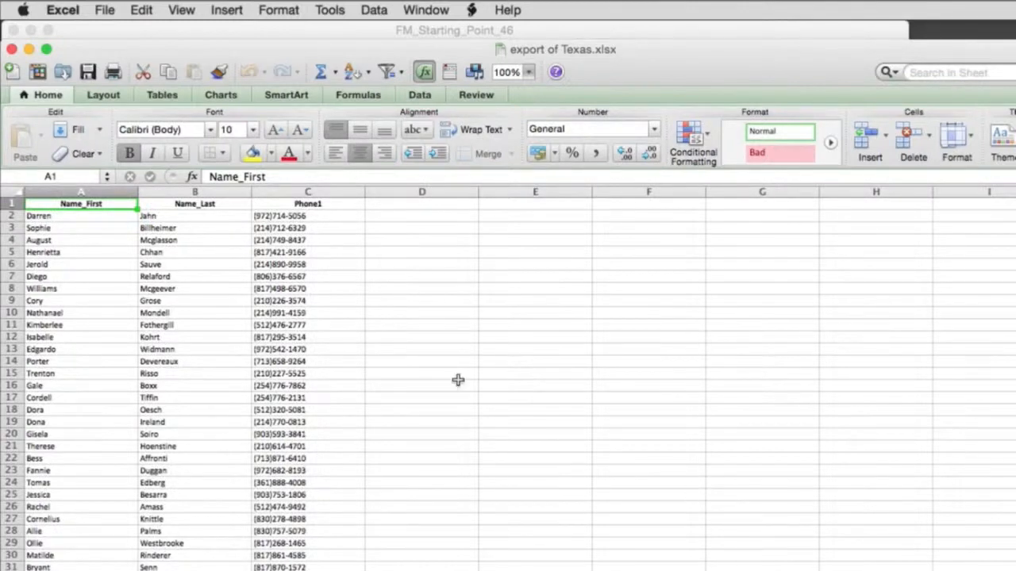
- Check the exported contact rows in Excel and the exported file on the desktop, and close the workbook
scroll(174, 380, "down", 13)
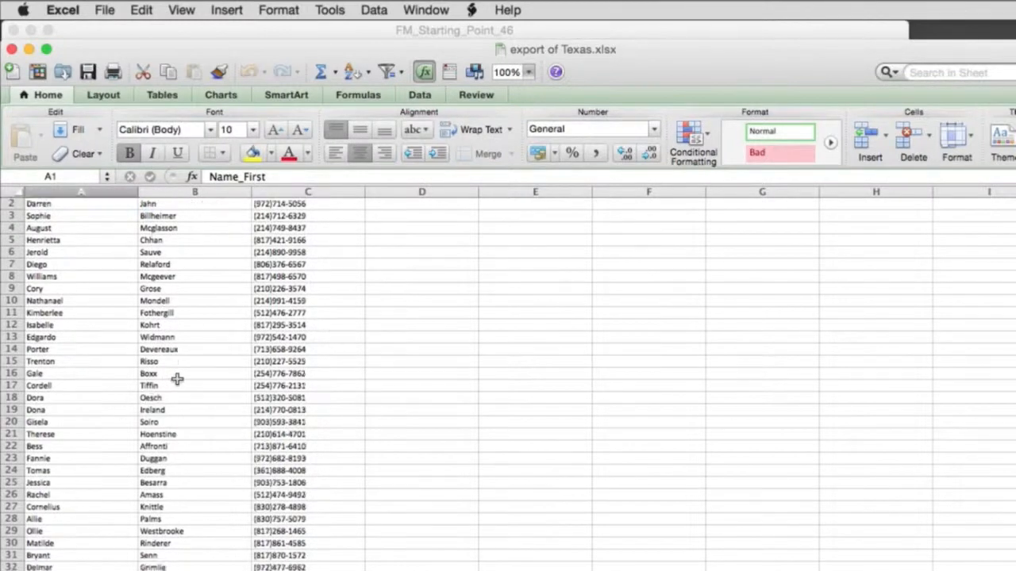
scroll(179, 380, "down", 5)
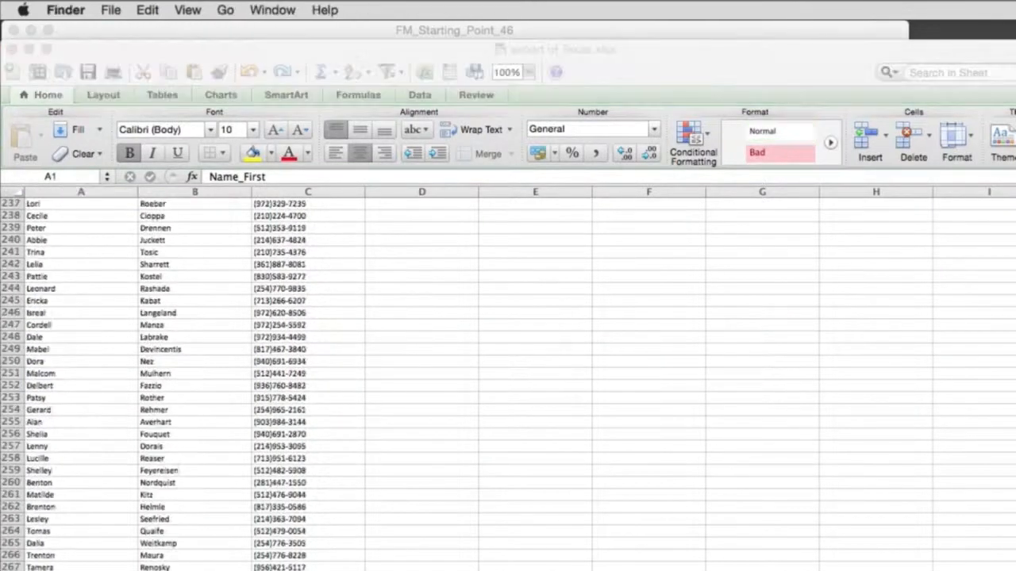
left_click_drag(397, 50, 388, 186)
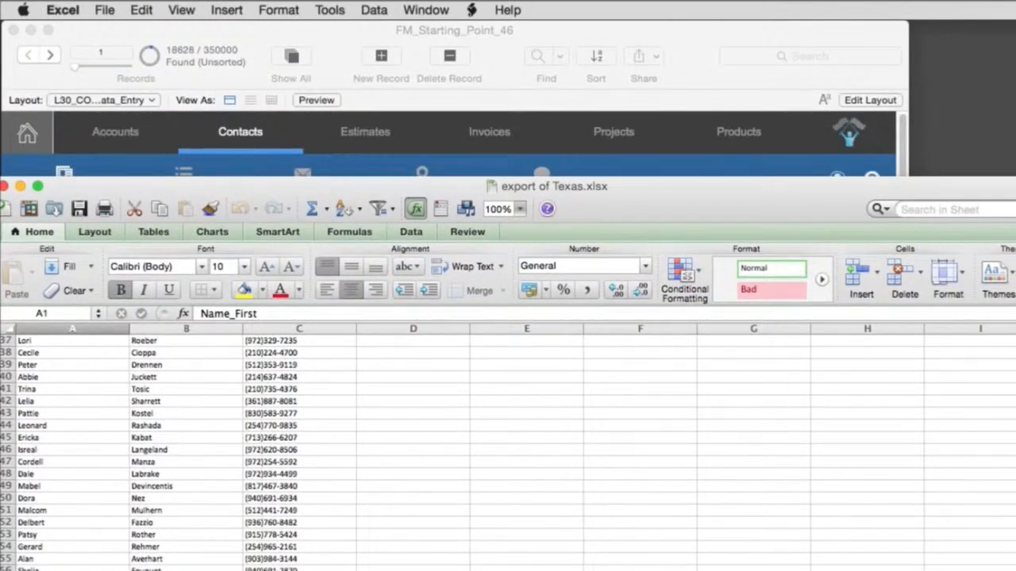
mouse_move(1014, 77)
left_mouse_down()
mouse_move(949, 81)
mouse_move(997, 73)
left_mouse_up()
left_click(990, 80)
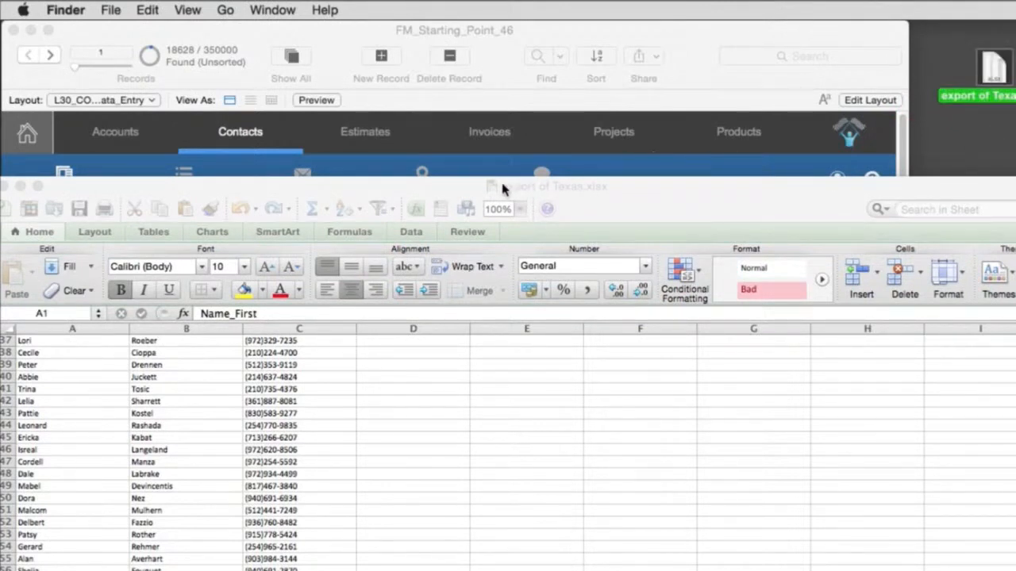
mouse_move(386, 184)
left_mouse_down()
mouse_move(402, 182)
mouse_move(392, 175)
left_mouse_up()
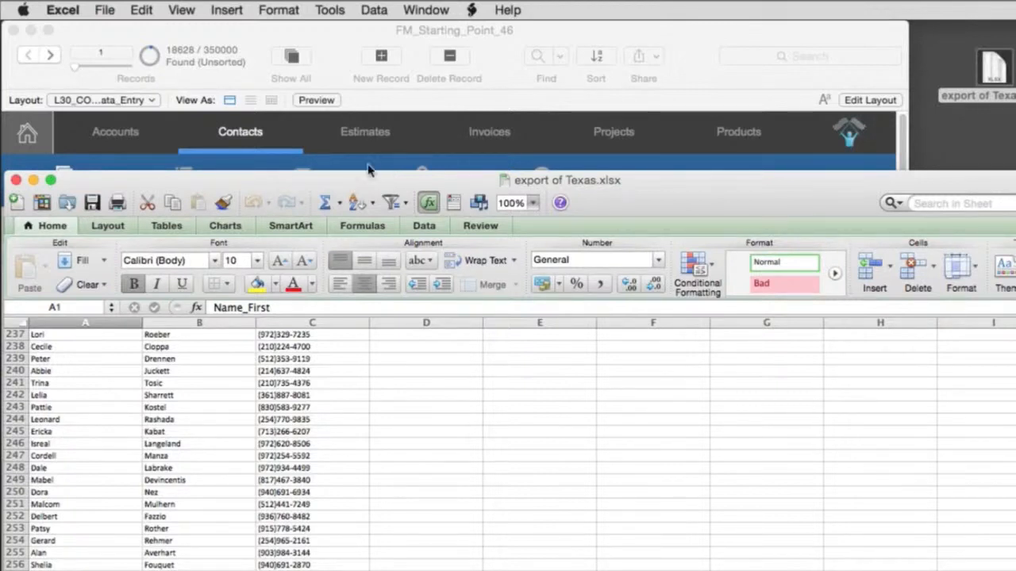
left_click(16, 181)
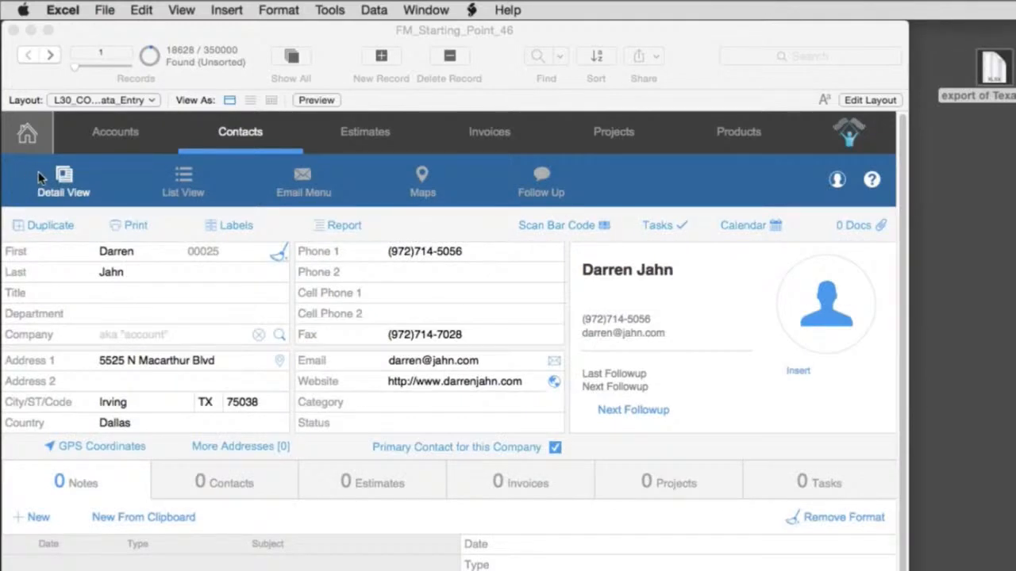
- Reopen the exported Texas workbook from the desktop in Excel, move its window clear of the database, and switch back to FileMaker
left_click(175, 70)
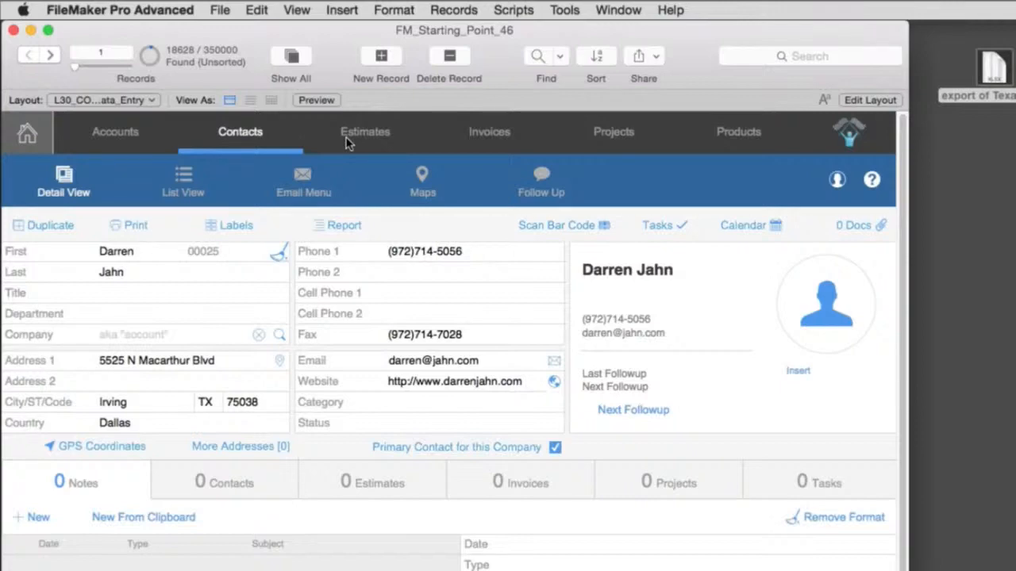
double_click(1005, 70)
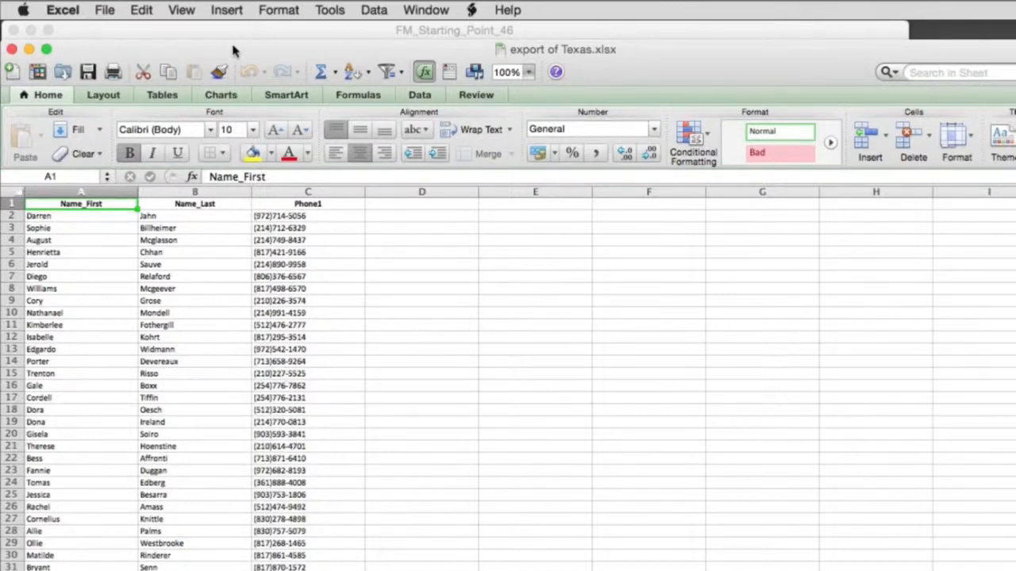
left_click_drag(235, 50, 306, 408)
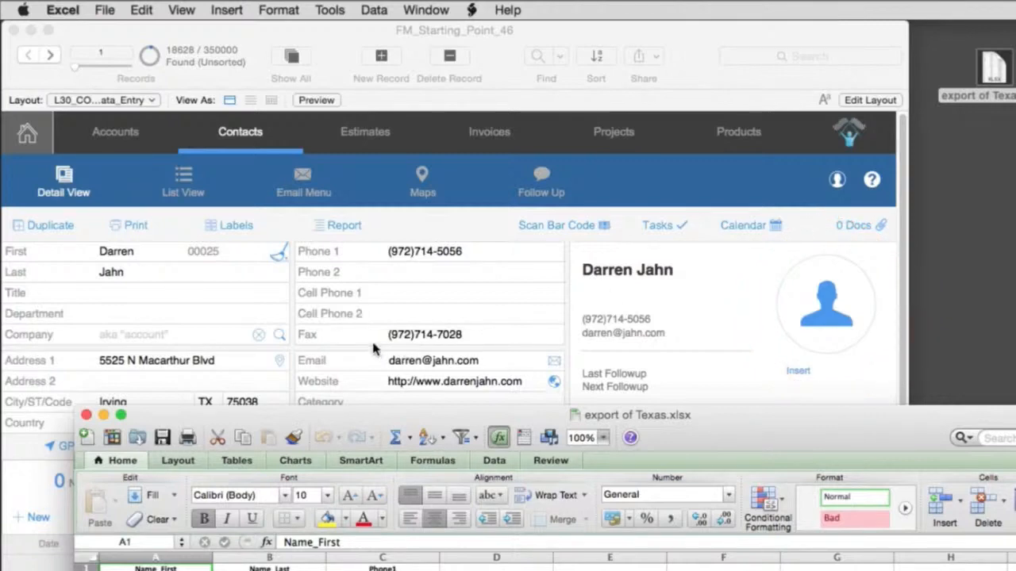
left_click(386, 223)
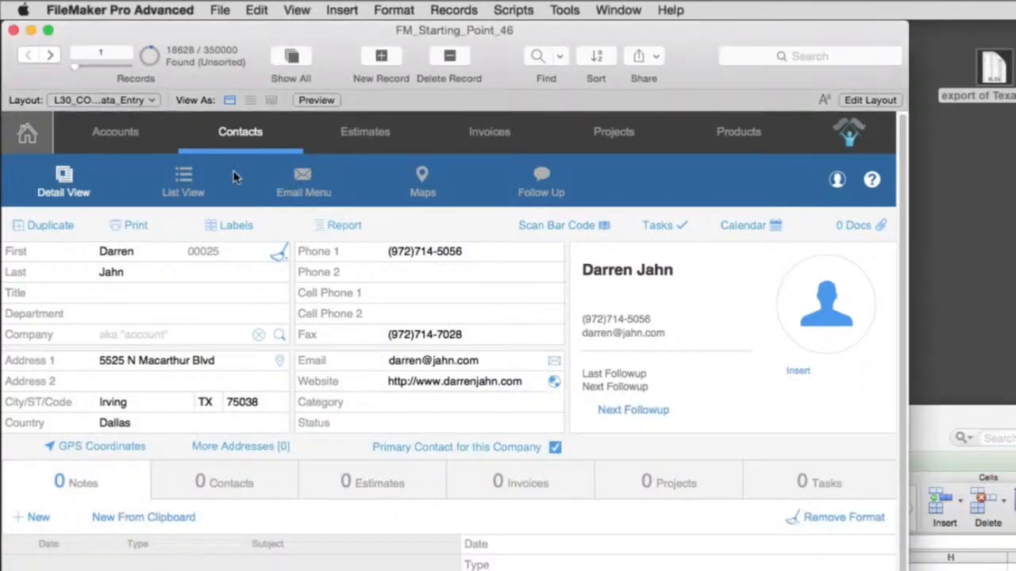
key("super+Tab")
left_click(386, 221)
- Export the found records to the desktop as a FileMaker Pro file named "exprot of Texas" with Name_First, Name_Last and Phone1
left_click(214, 9)
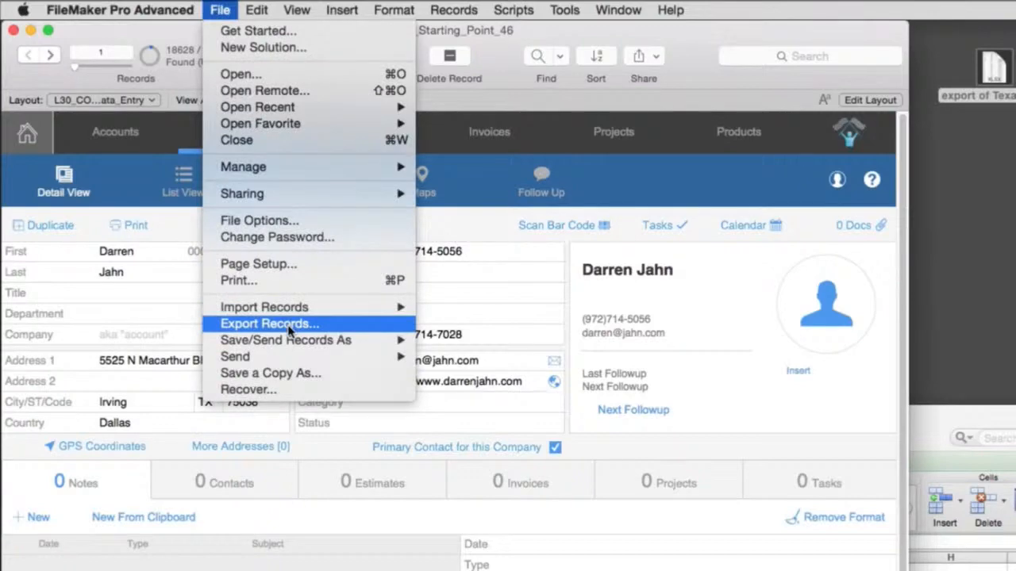
left_click(288, 330)
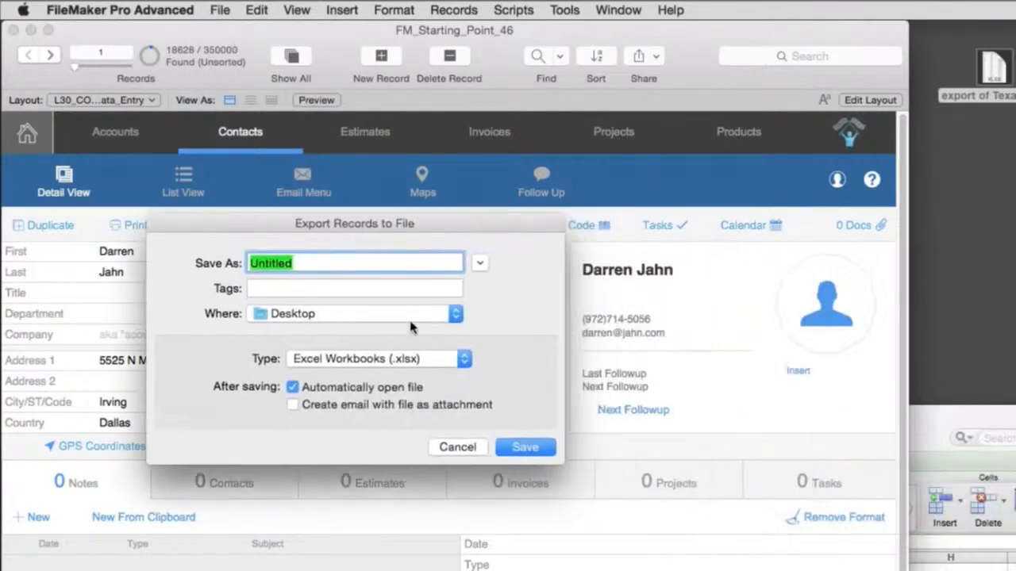
left_click(423, 359)
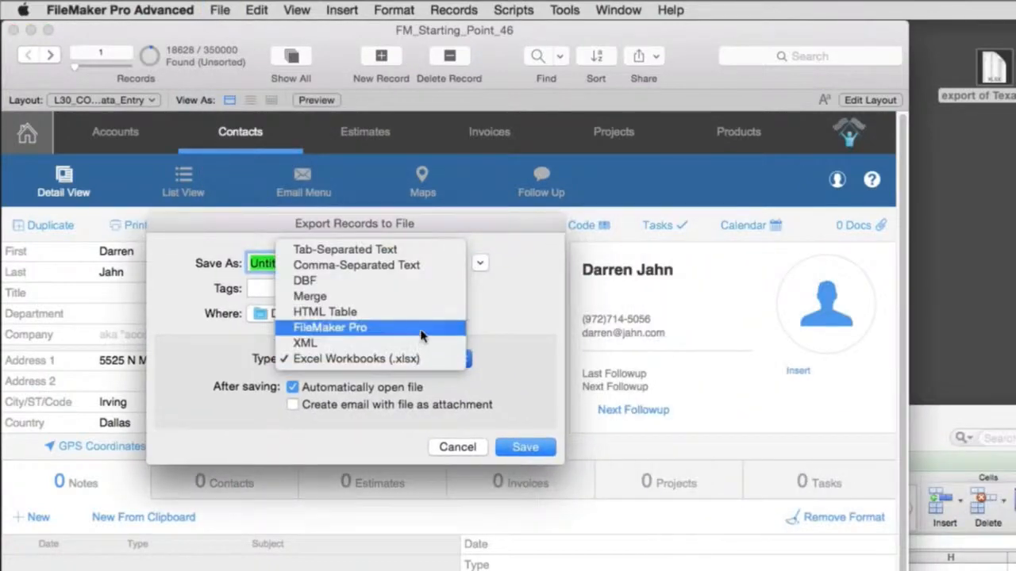
left_click(420, 323)
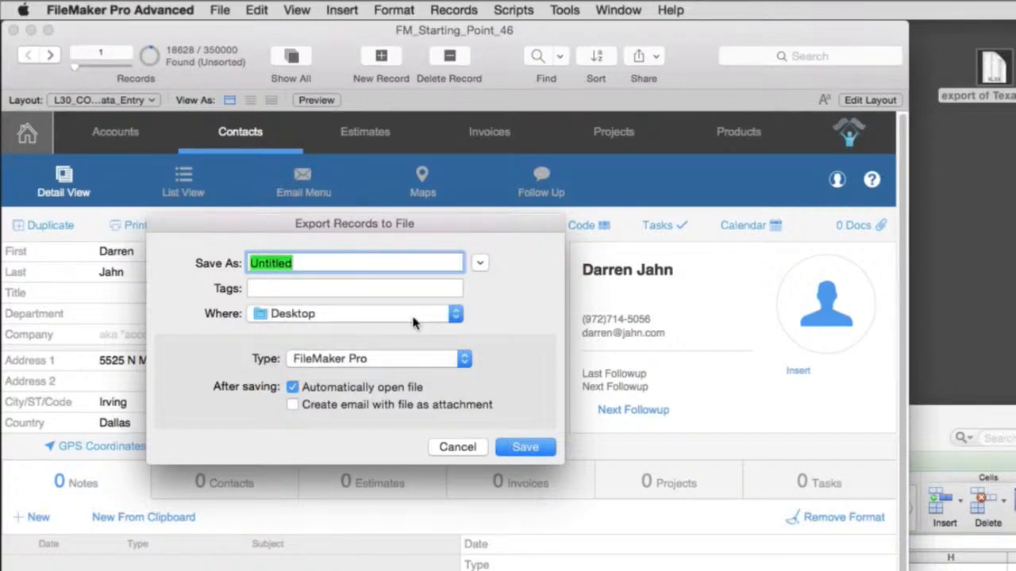
type("e")
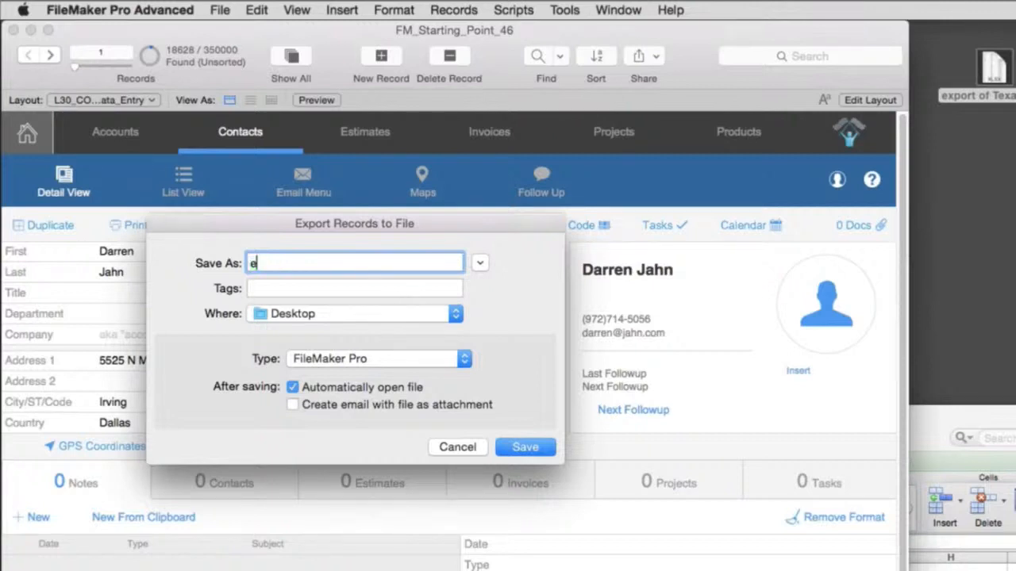
type("xprot of Texas")
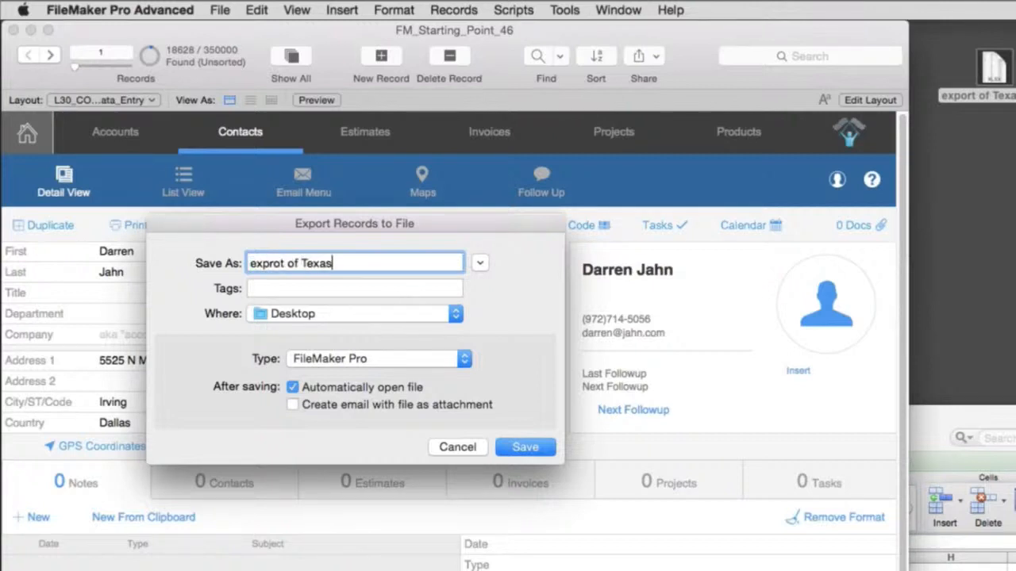
key("Return")
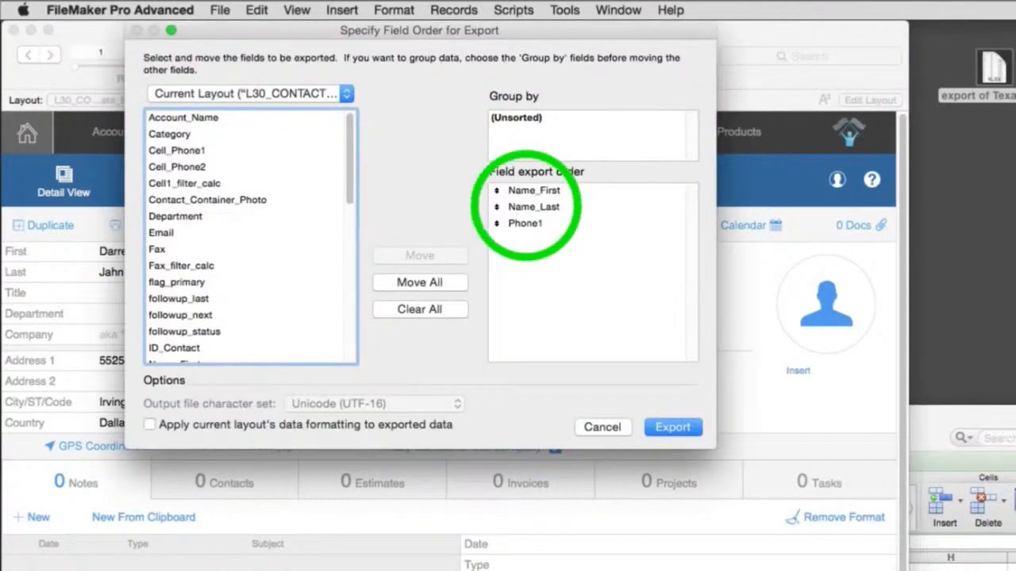
key("Return")
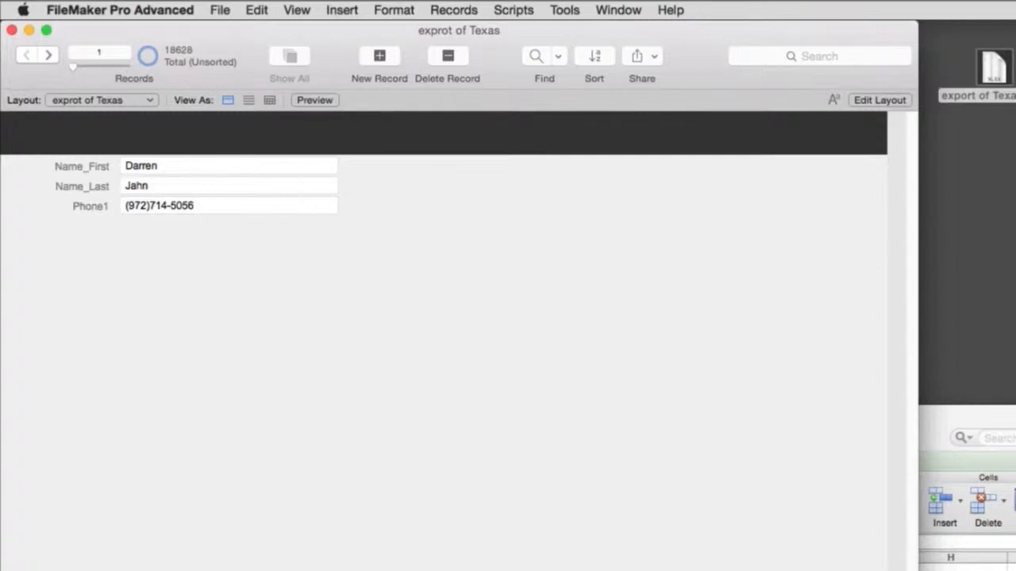
- Check the layout and the second record of the exported FileMaker file, and close it
left_click(122, 101)
left_click(122, 101)
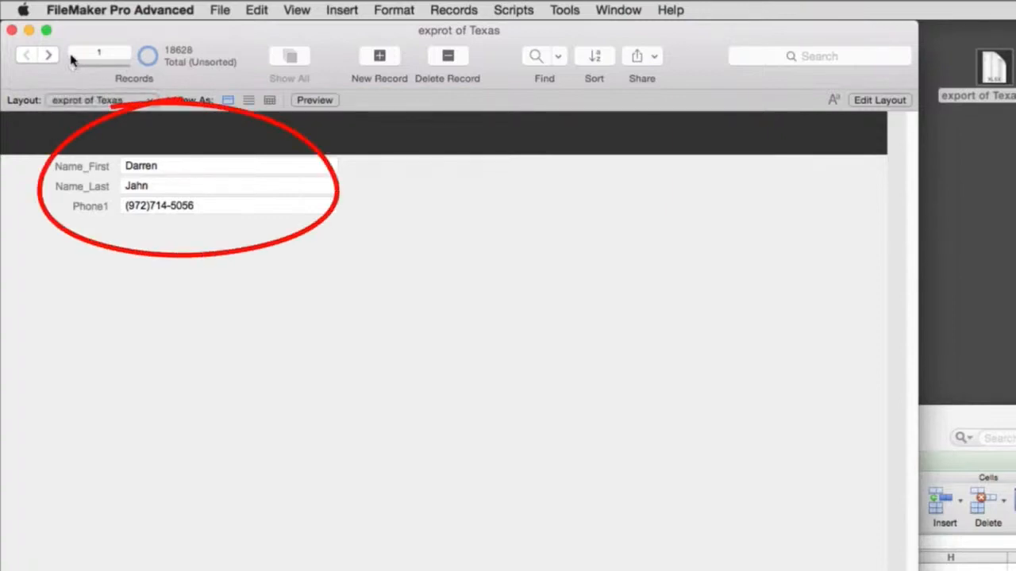
left_click(50, 56)
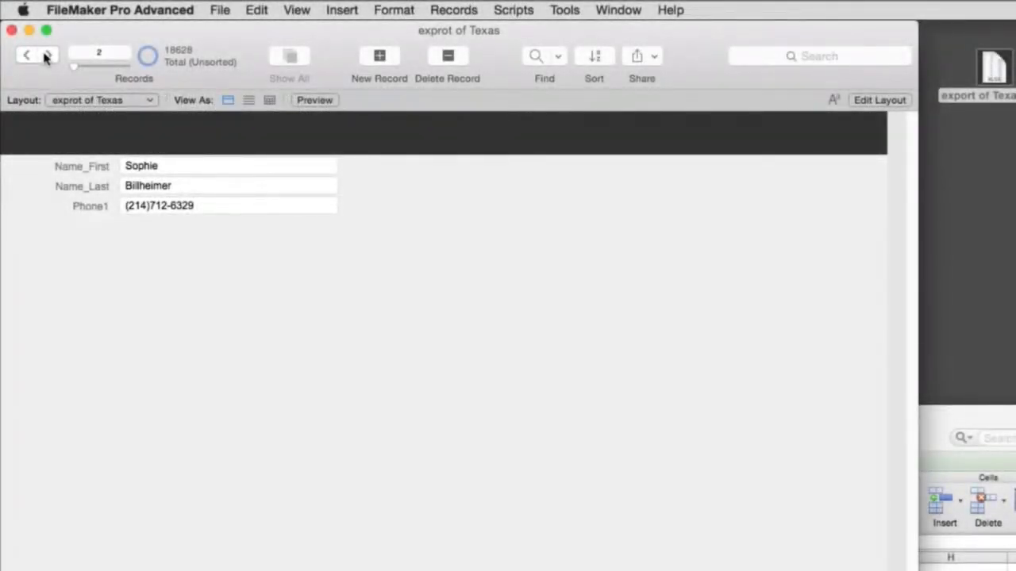
left_click(12, 30)
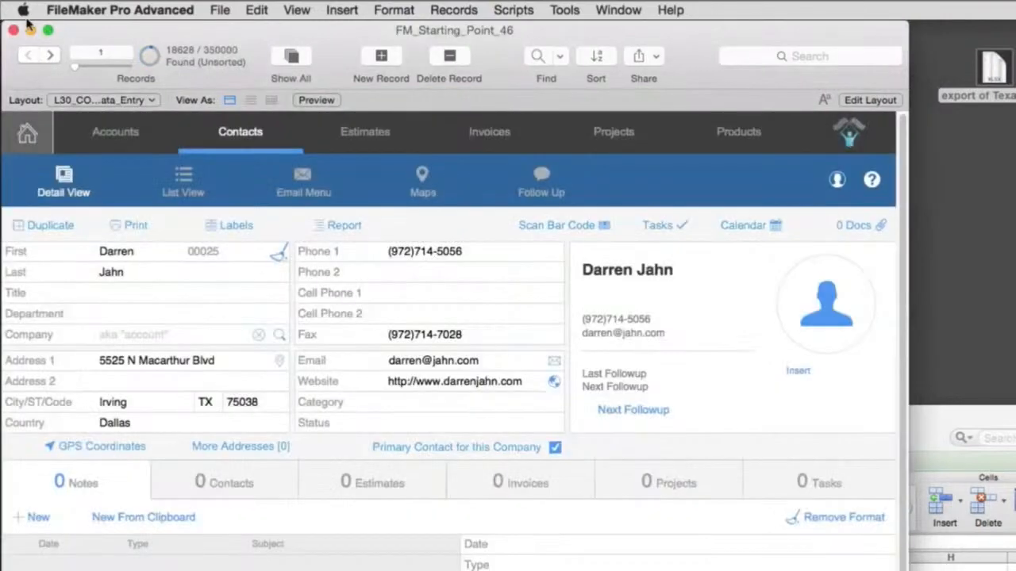
- Start another export of the found records, move the export dialog into view, and open its file type choices
left_click(220, 10)
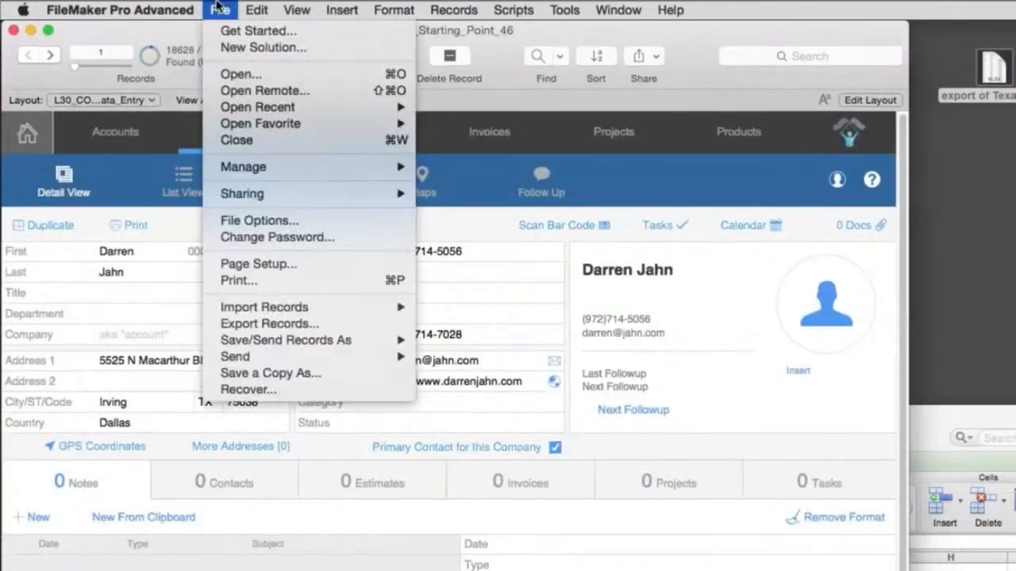
left_click(282, 329)
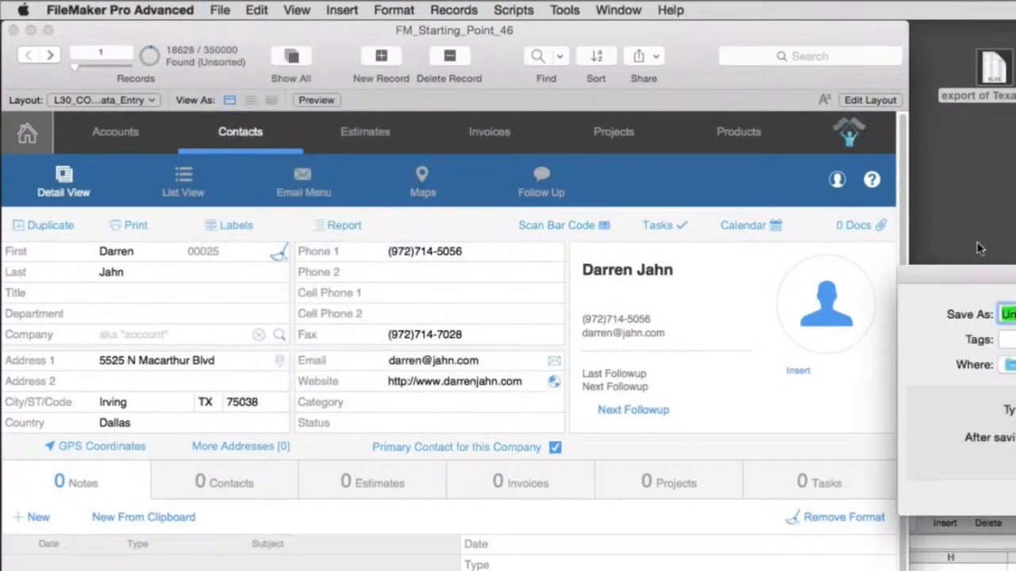
left_click_drag(976, 269, 458, 256)
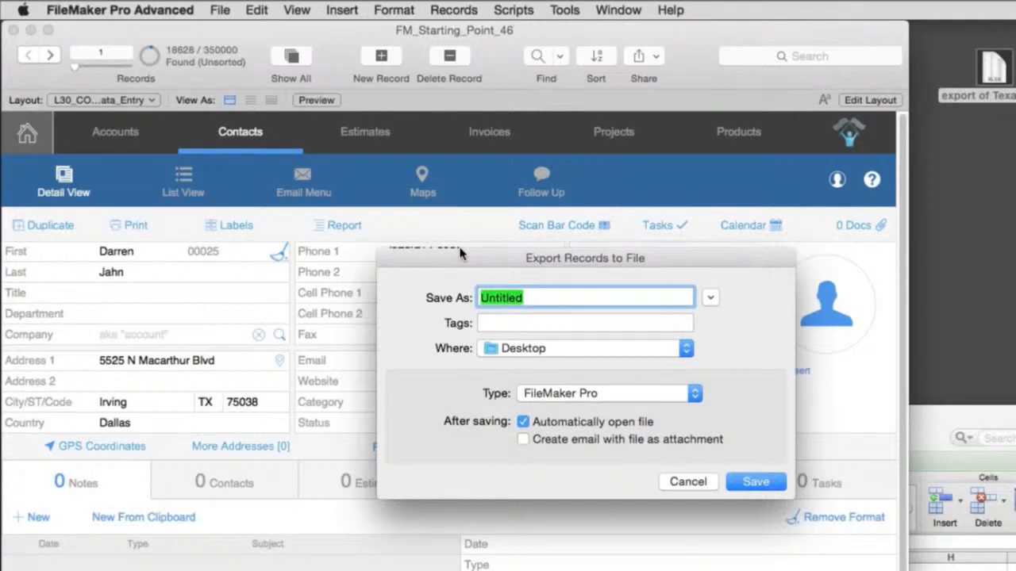
left_click(600, 396)
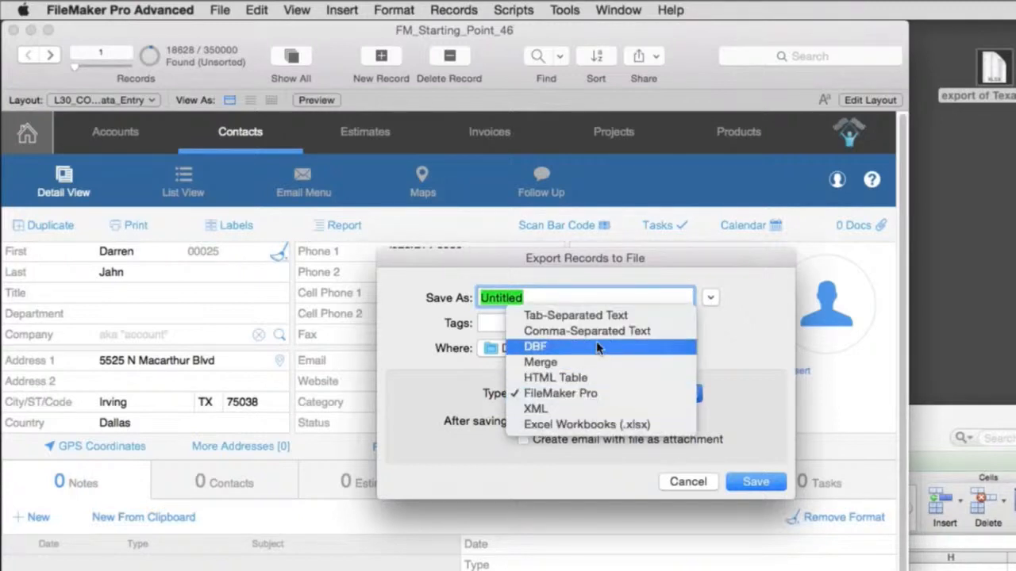